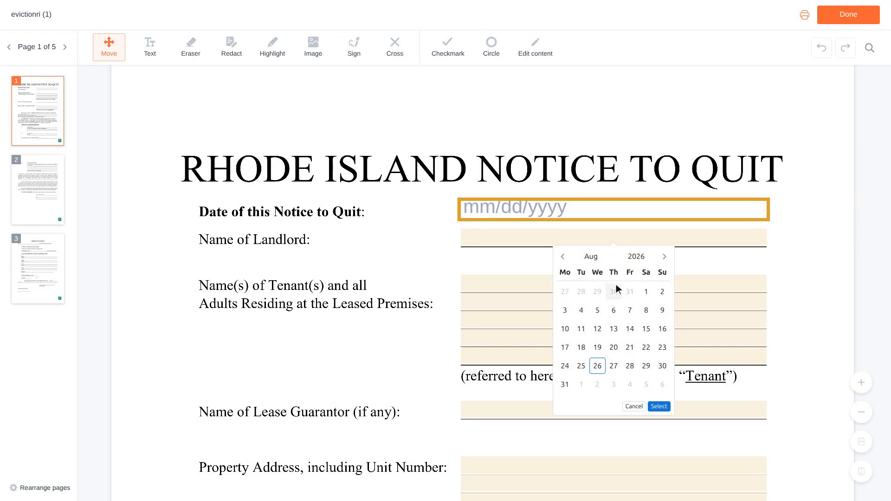
- Pick July 2, 2026 (07/02/2026) as the notice date in the calendar
click(616, 286)
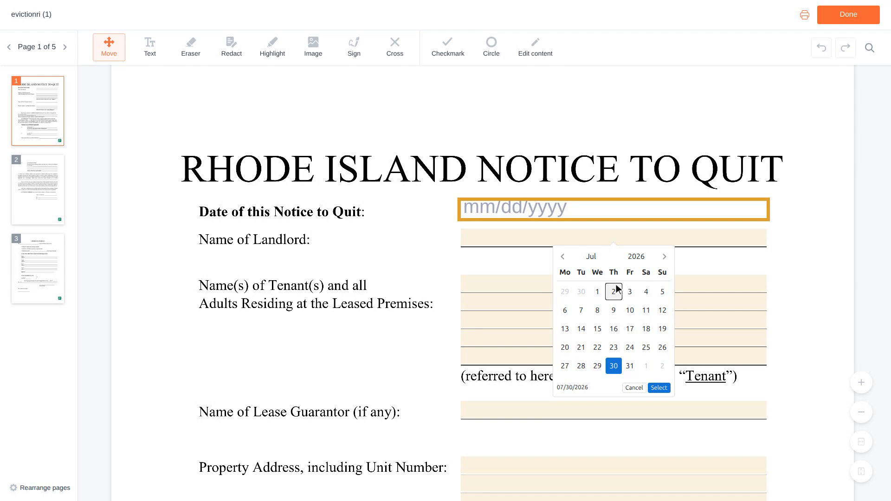
click(614, 291)
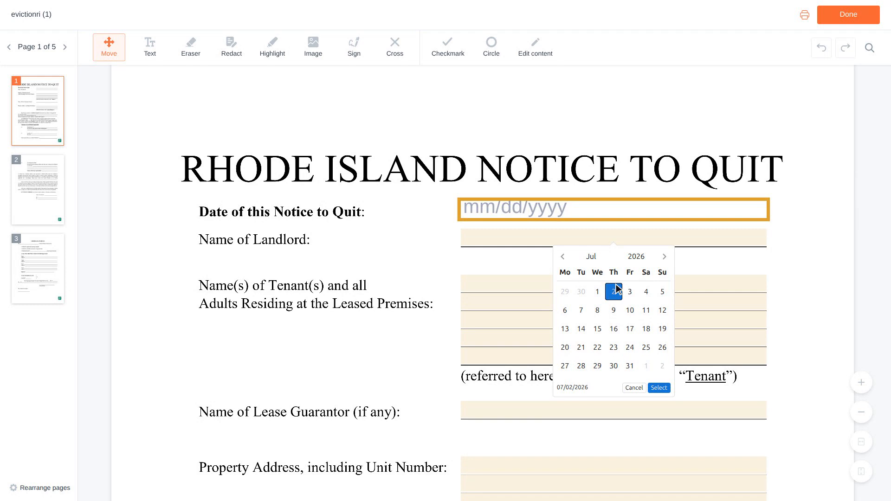
scroll(617, 288, down, 3)
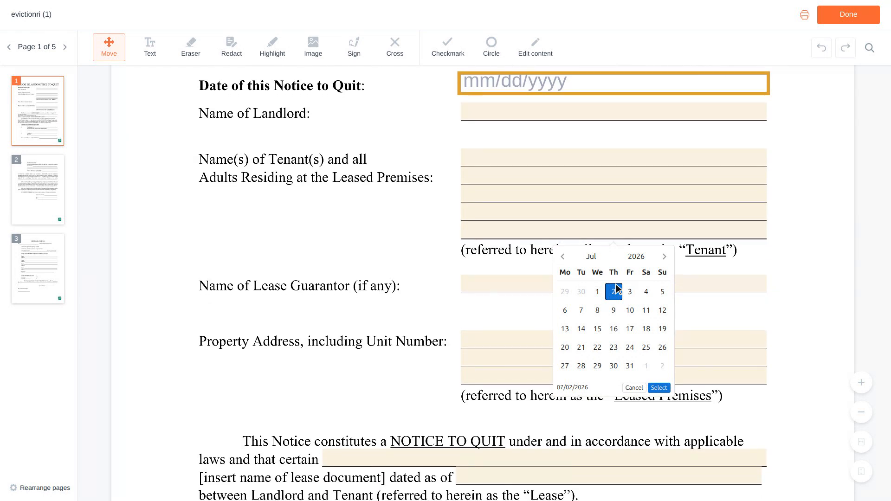
scroll(617, 289, down, 1)
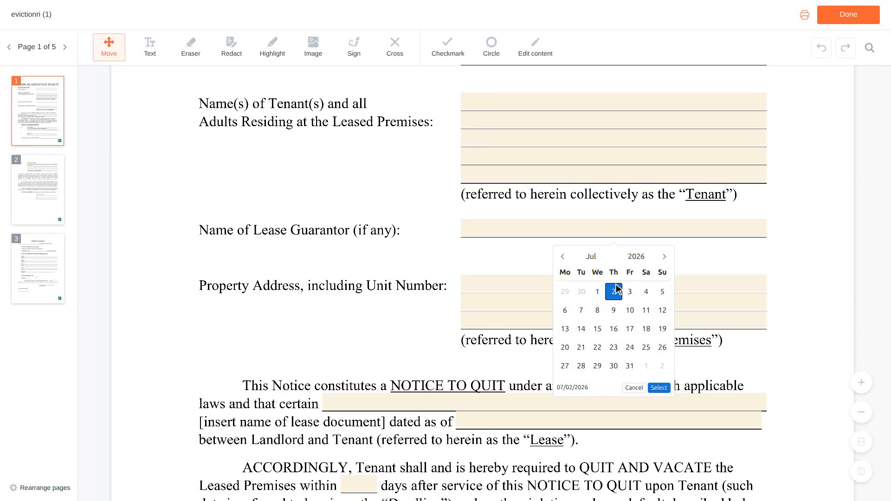
scroll(617, 289, down, 1)
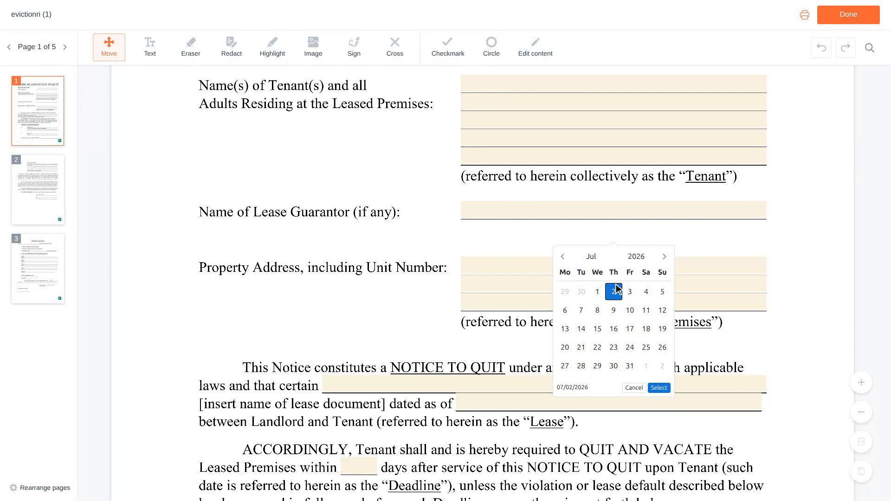
scroll(617, 288, down, 2)
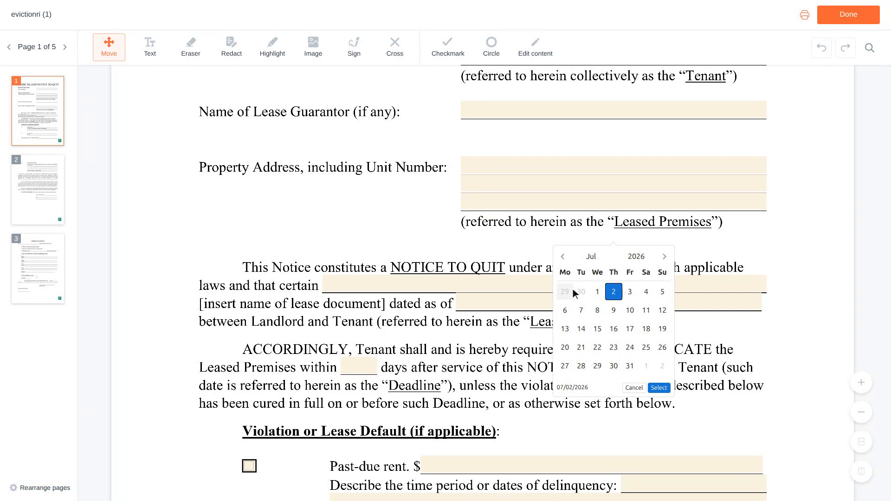
- Enter 'Residential Lease Agreement' as the lease name and 06/01/2023 as its date
click(547, 285)
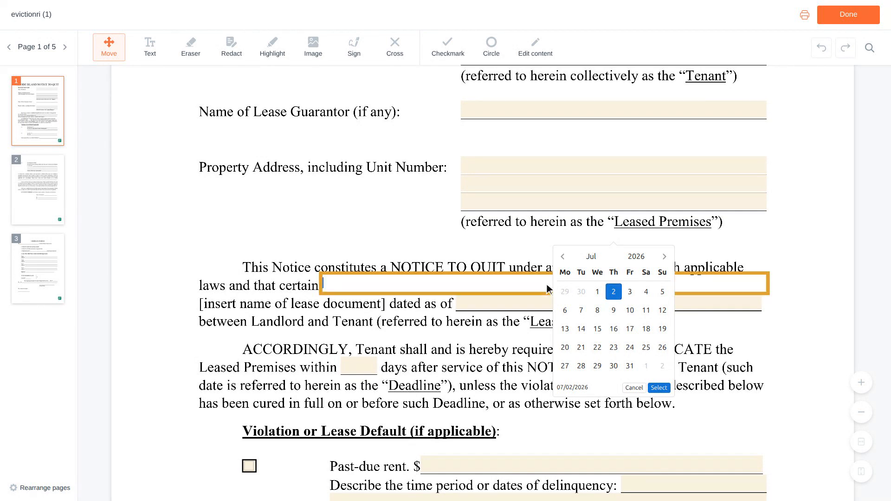
text(Residentia)
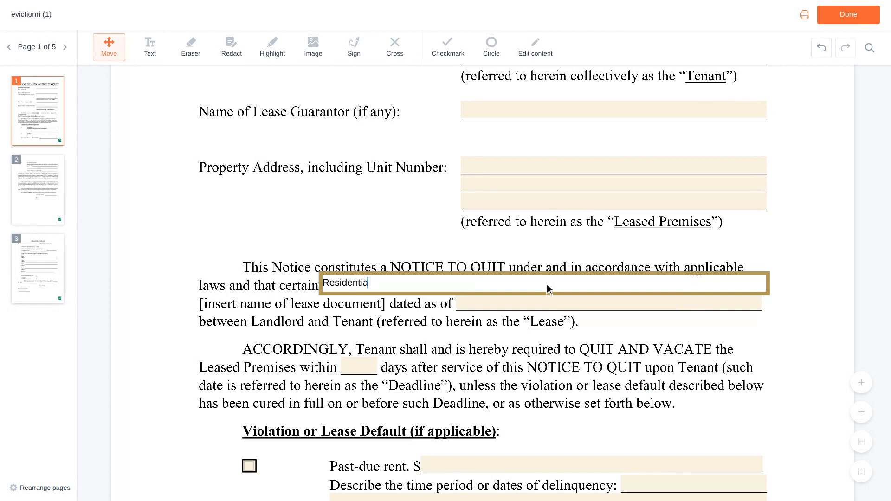
text(l Lease Agreement)
scroll(548, 288, down, 1)
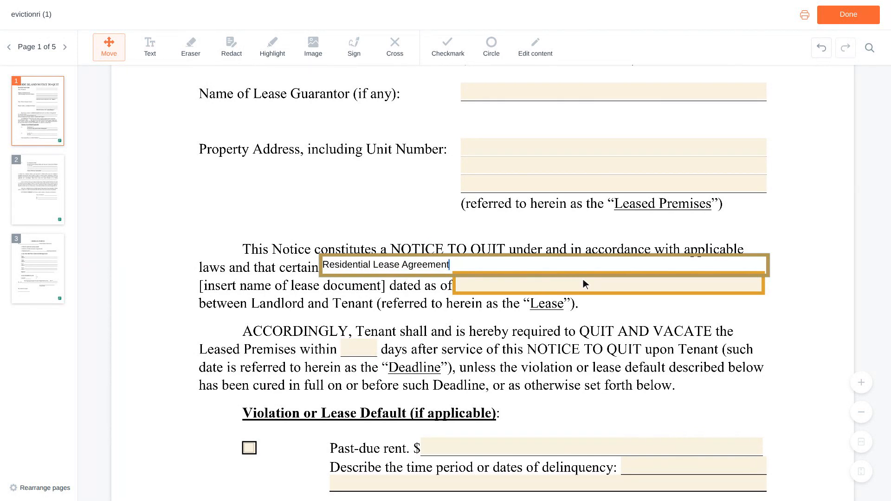
click(610, 284)
text(06/01/20)
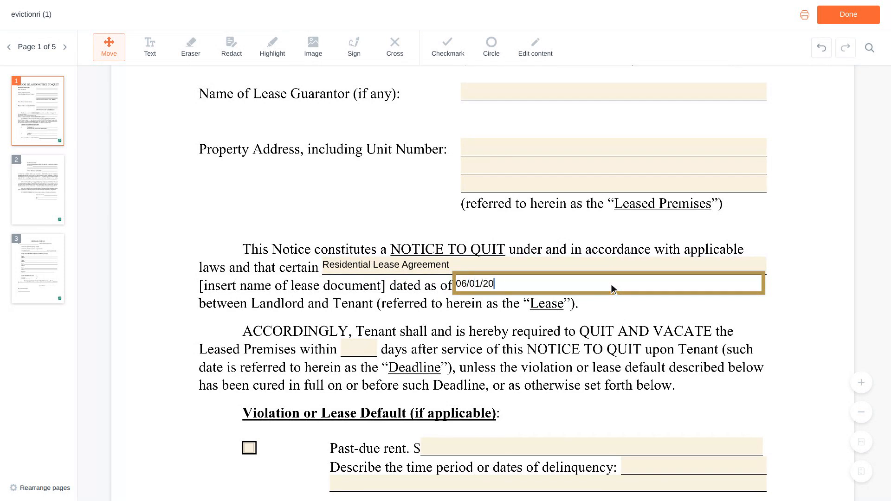
text(23)
scroll(611, 284, down, 4)
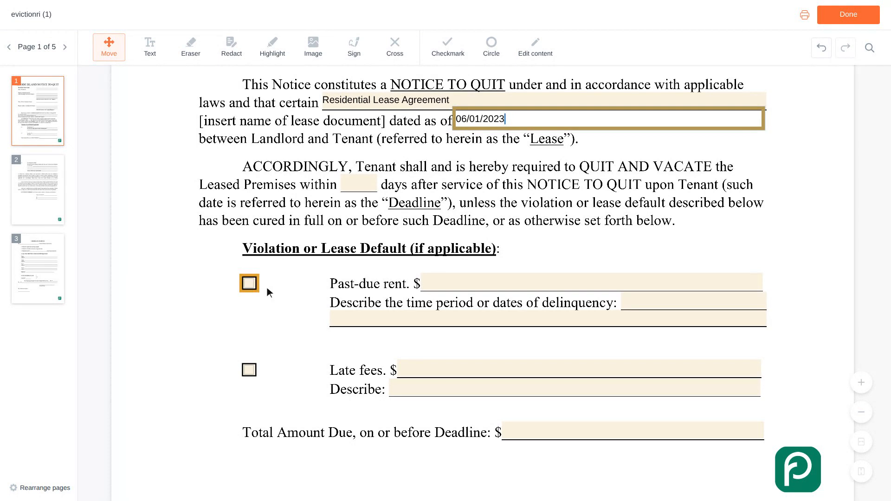
- Tick Past-due rent at $1,200 for 'February 2024 rent, due on the first', then tick Late fees
click(251, 285)
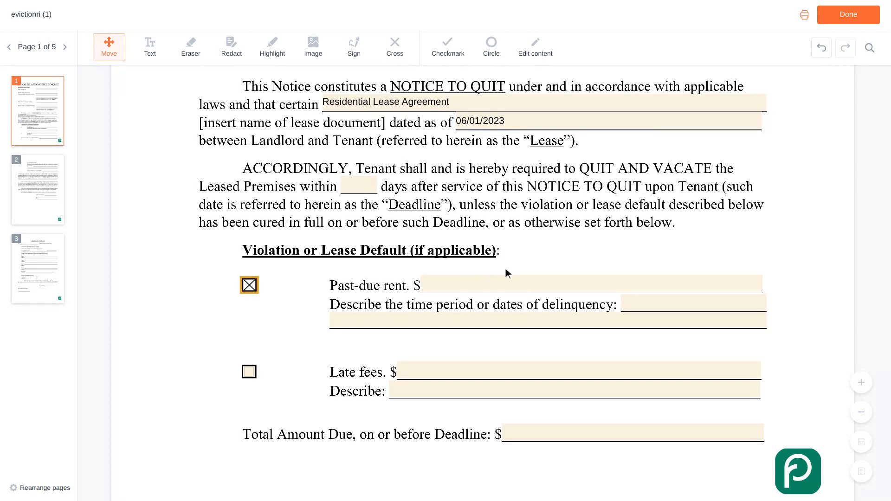
click(594, 283)
text(1,200)
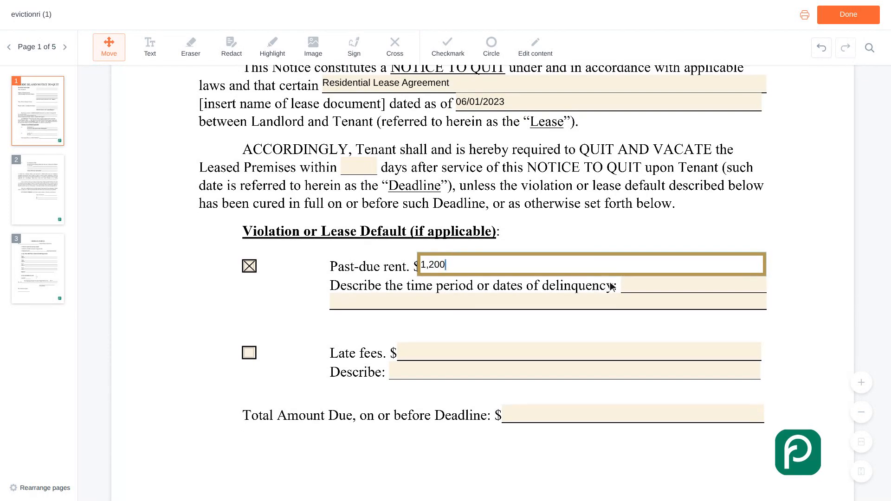
click(695, 284)
text(February 2024)
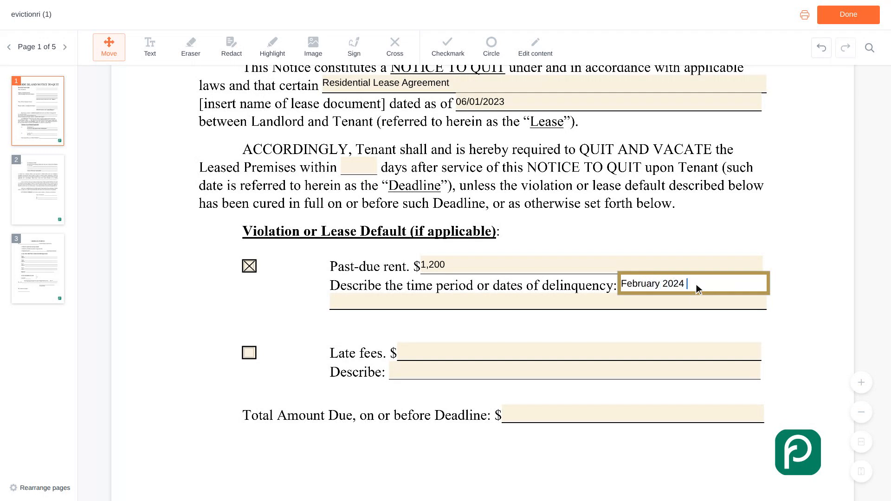
text( rent, due on the firs)
scroll(697, 288, down, 2)
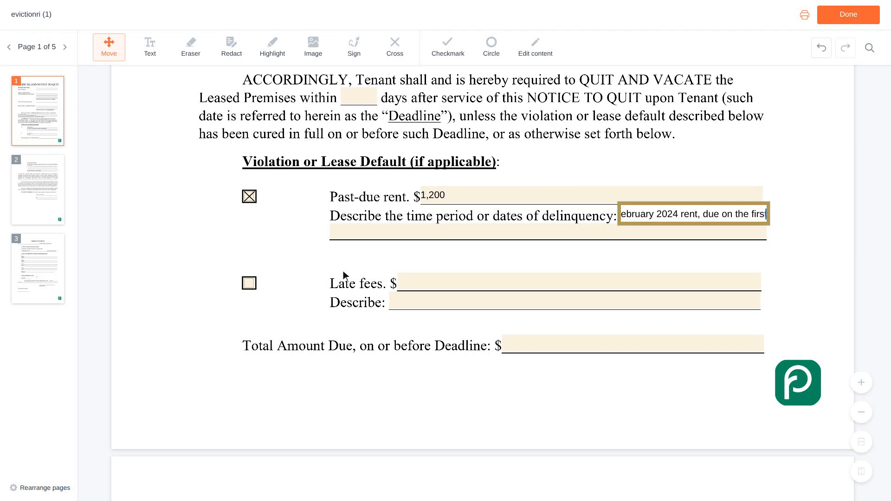
click(250, 284)
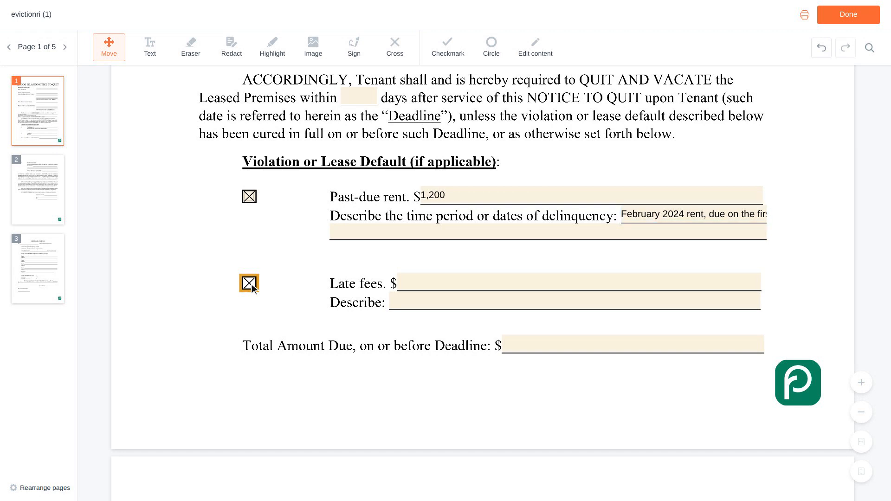
- Enter $50 for late fees and $1,250 as the total amount due
scroll(251, 284, up, 1)
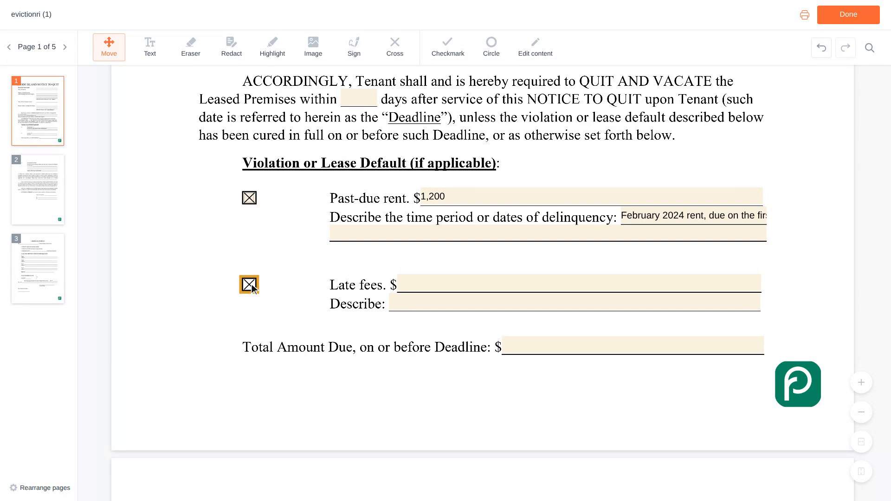
scroll(251, 288, up, 1)
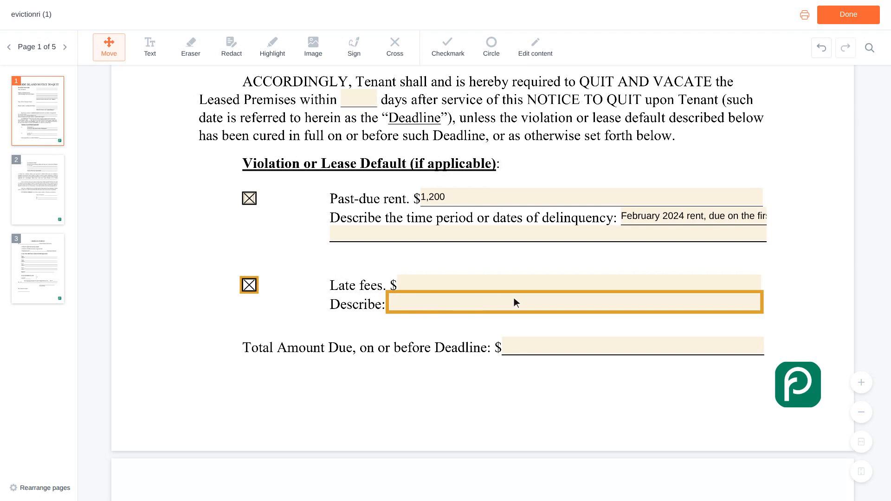
click(582, 285)
text(5)
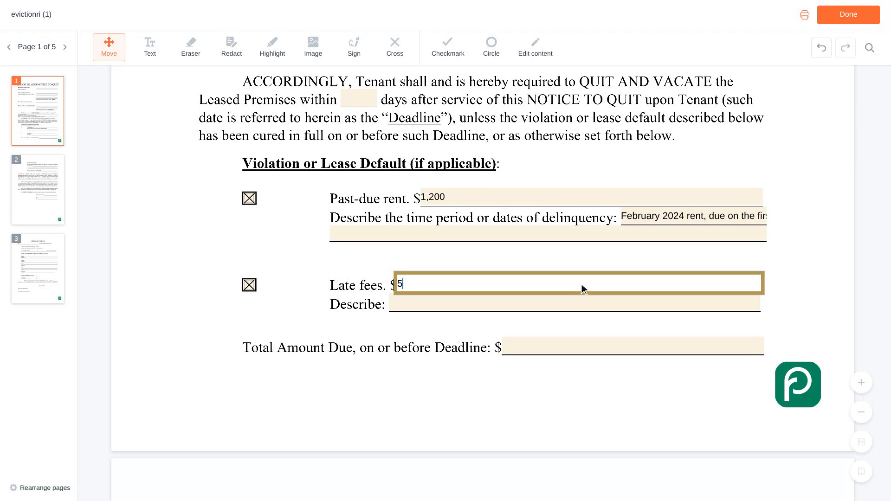
text(0)
scroll(581, 284, down, 1)
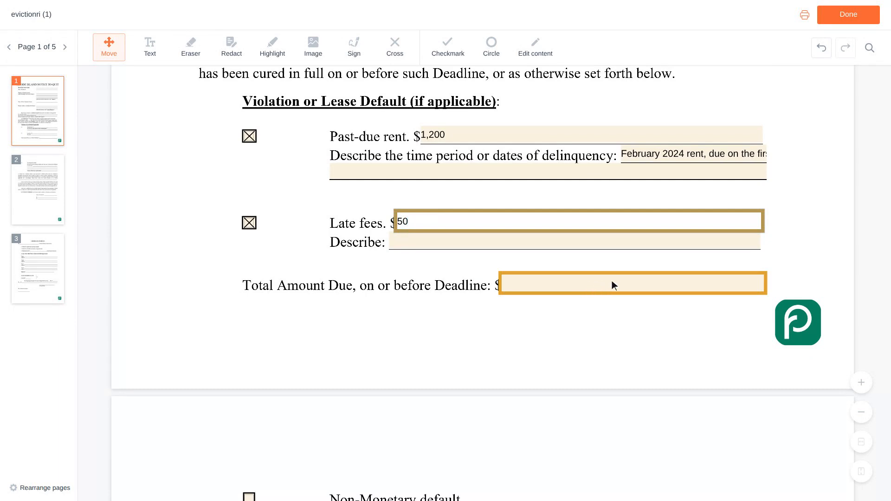
click(636, 285)
text(1,250)
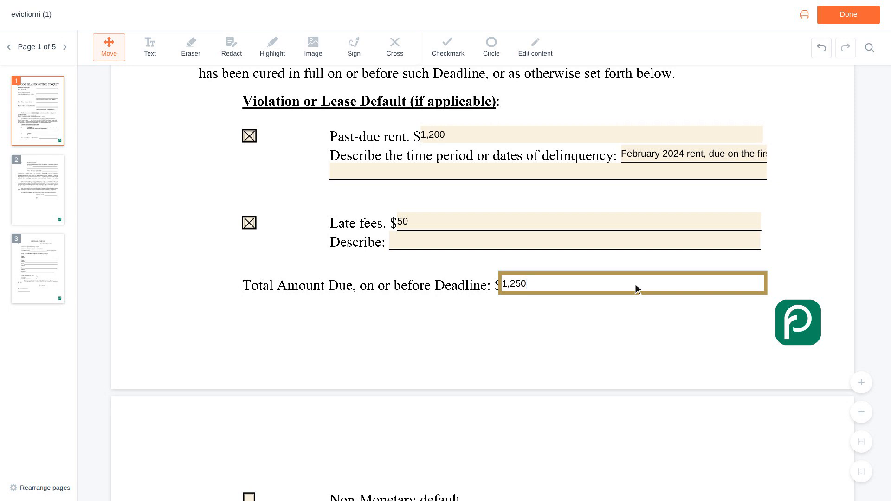
- Put the landlord's name in Name of Landlord and By, with 'Owner' as the title
key(Tab)
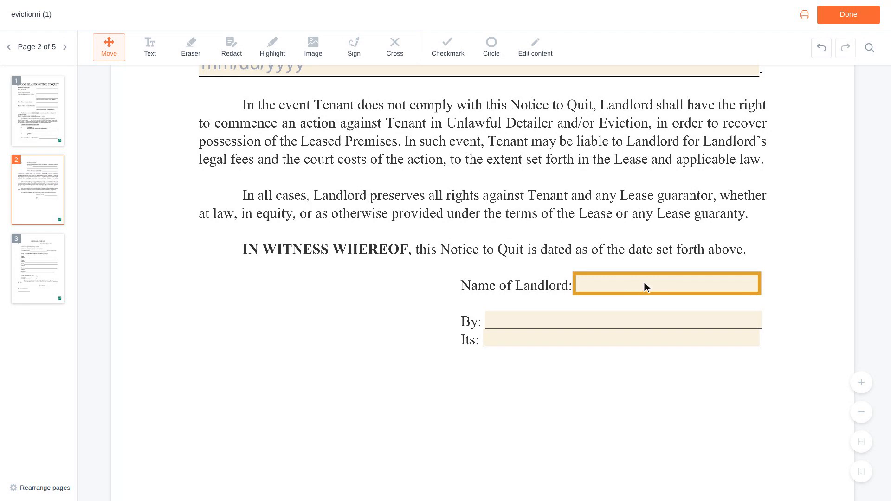
click(668, 284)
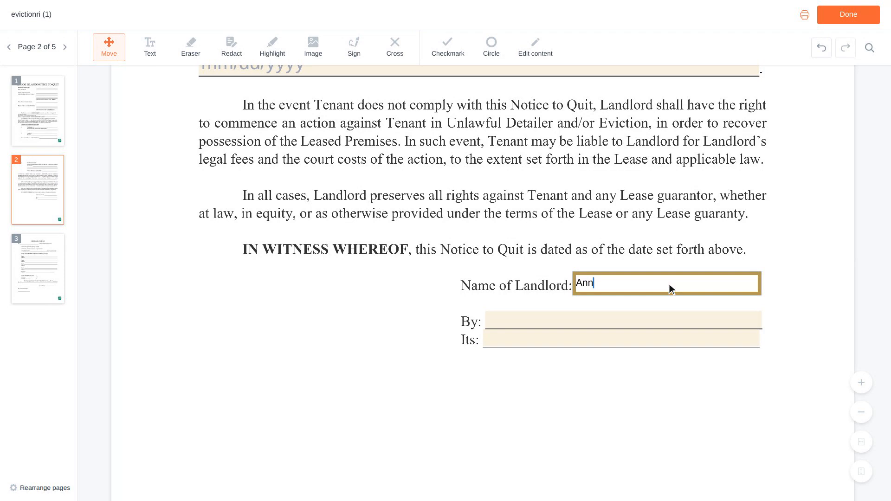
key(Tab)
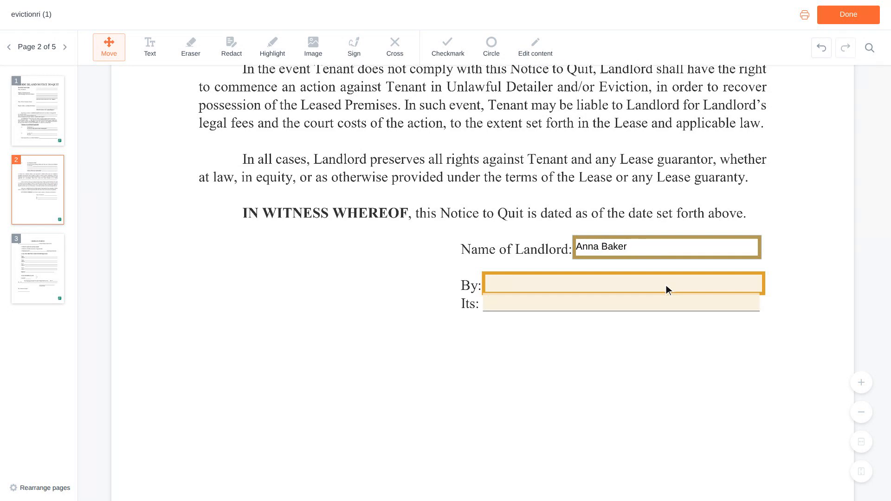
click(628, 285)
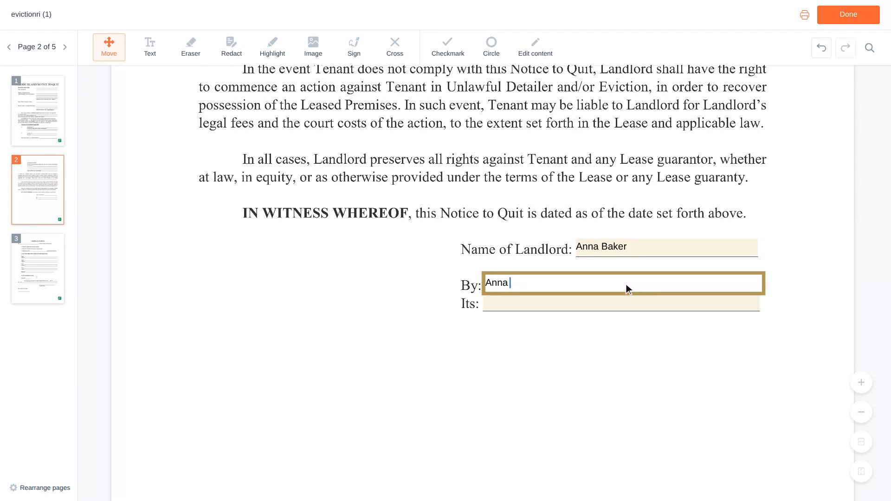
scroll(628, 289, down, 1)
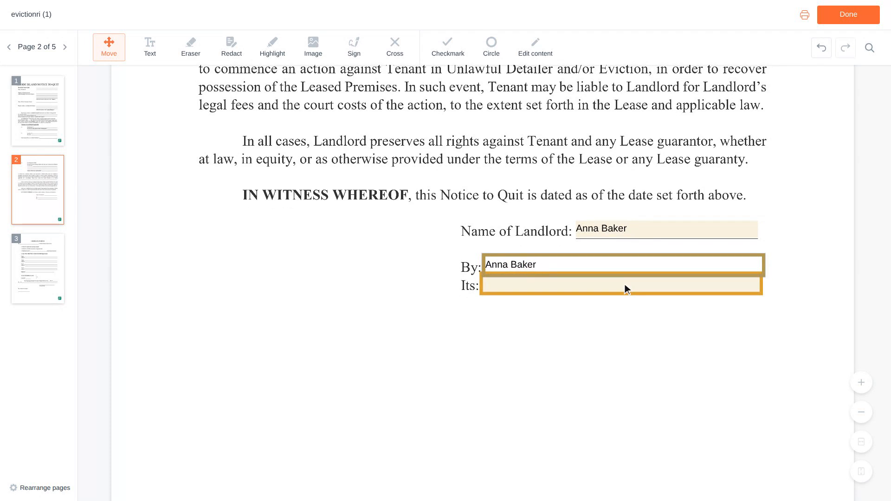
click(624, 284)
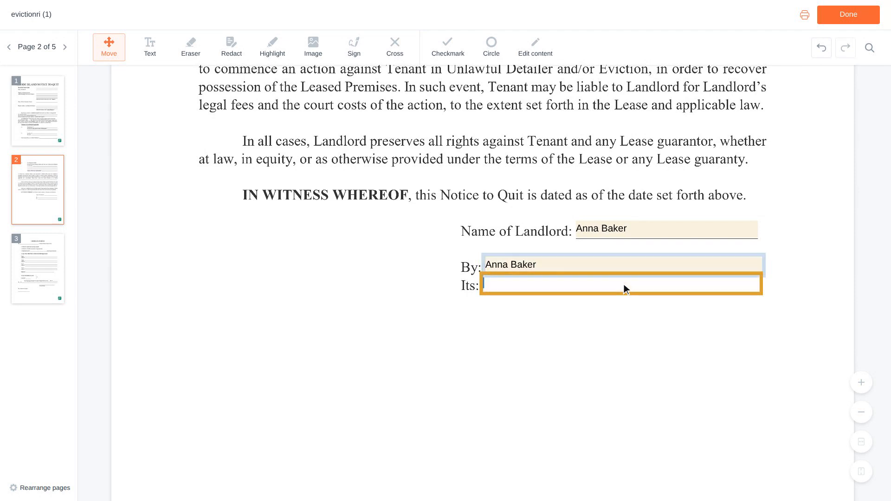
text(Owner)
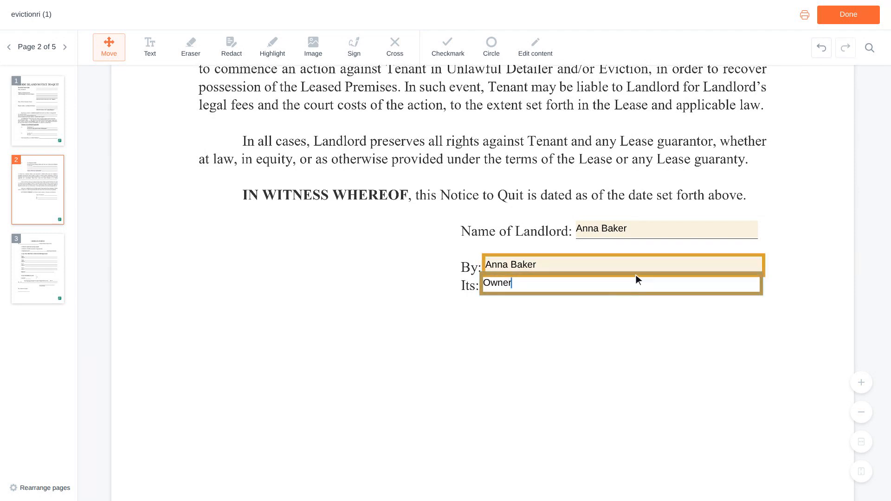